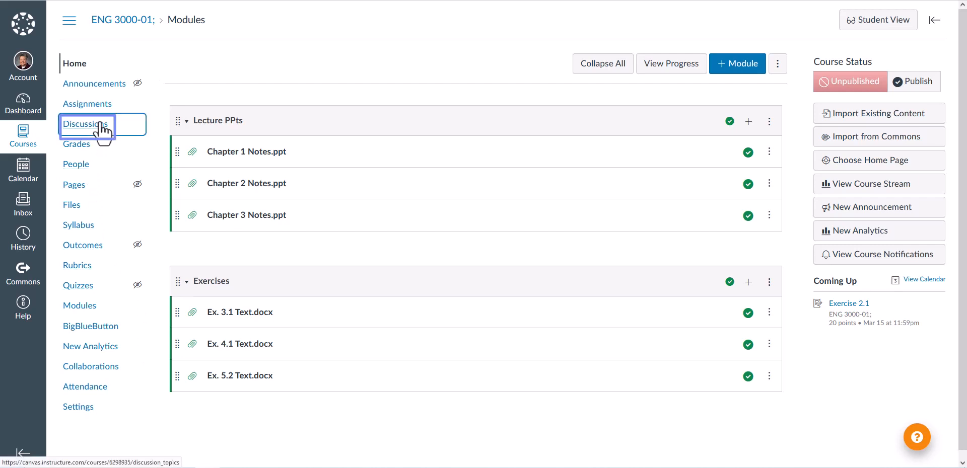
Create a new course discussion with the topic title "Exercise 3.1 Discussion".
left_click(100, 126)
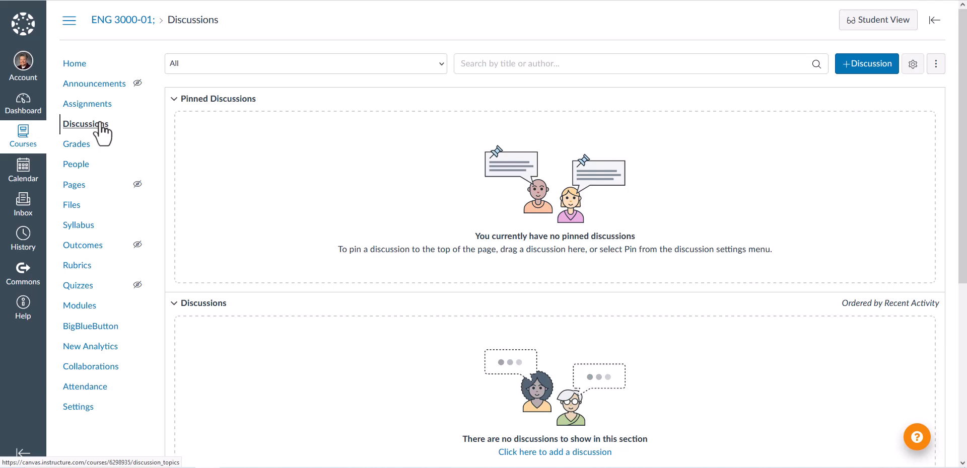
left_click(862, 72)
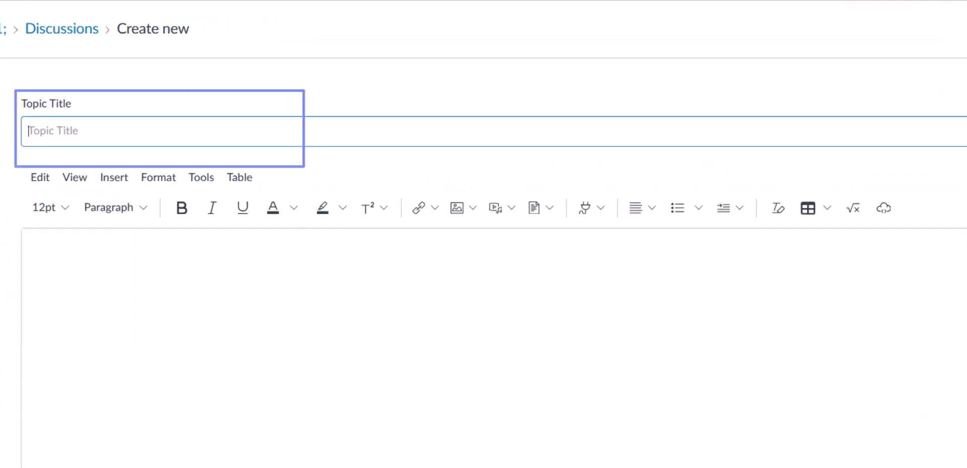
left_click(112, 131)
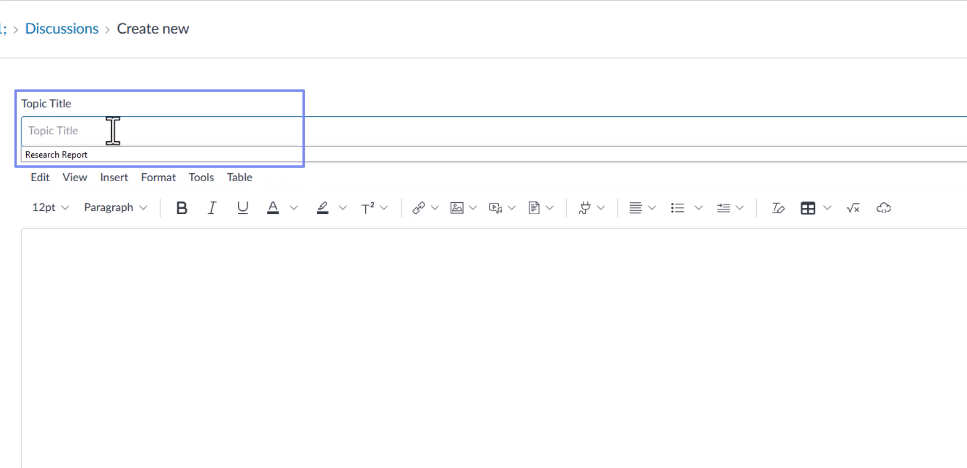
type("Exercis")
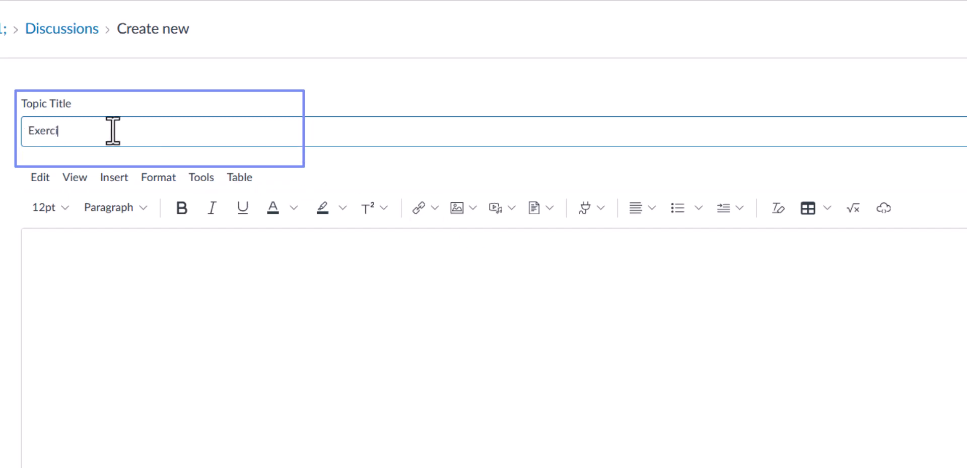
type("e 3.1 Discussion")
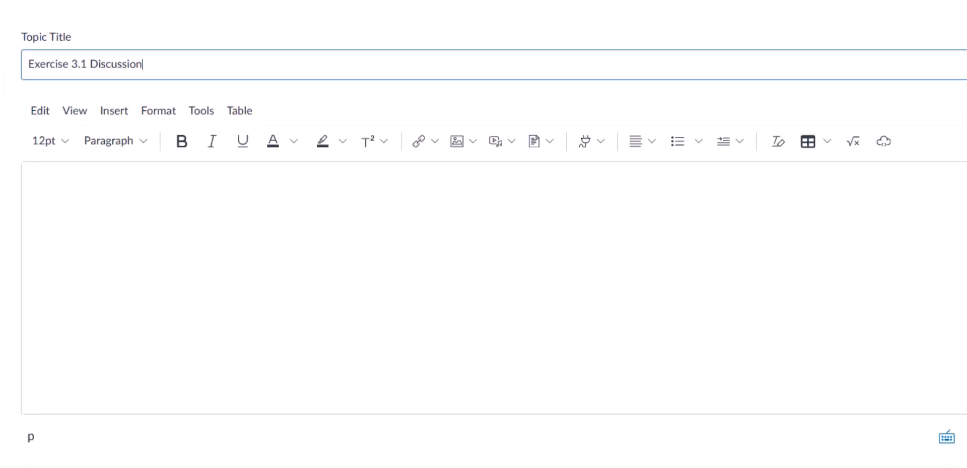
Paste the copied exercise instructions and gym letter text into the discussion body and check the beginning of it.
left_click(166, 206)
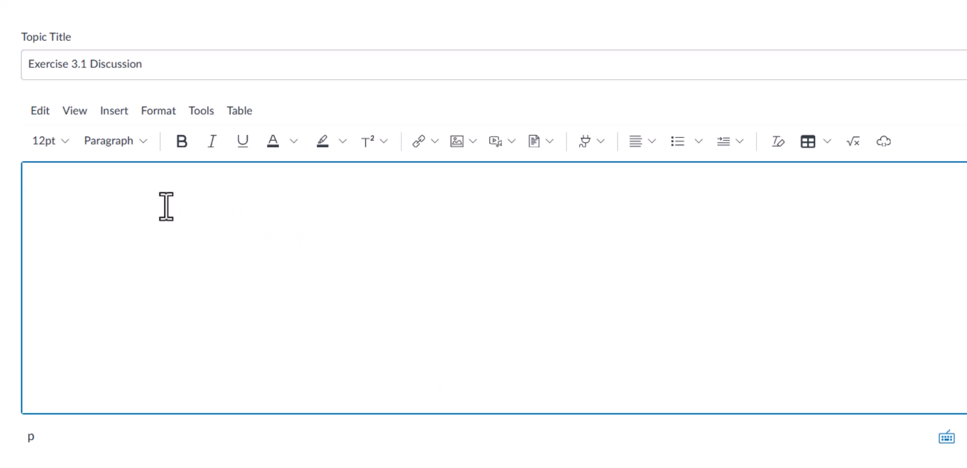
key("ctrl+v")
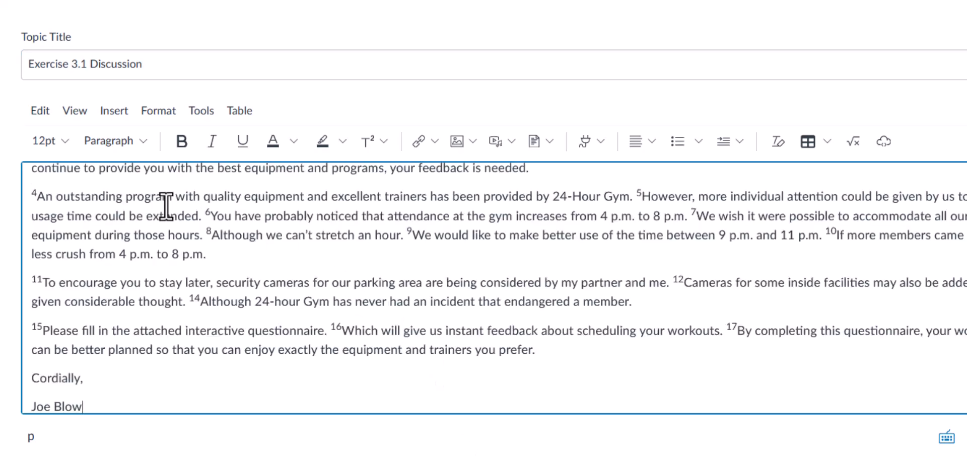
scroll(219, 269, "up", 4)
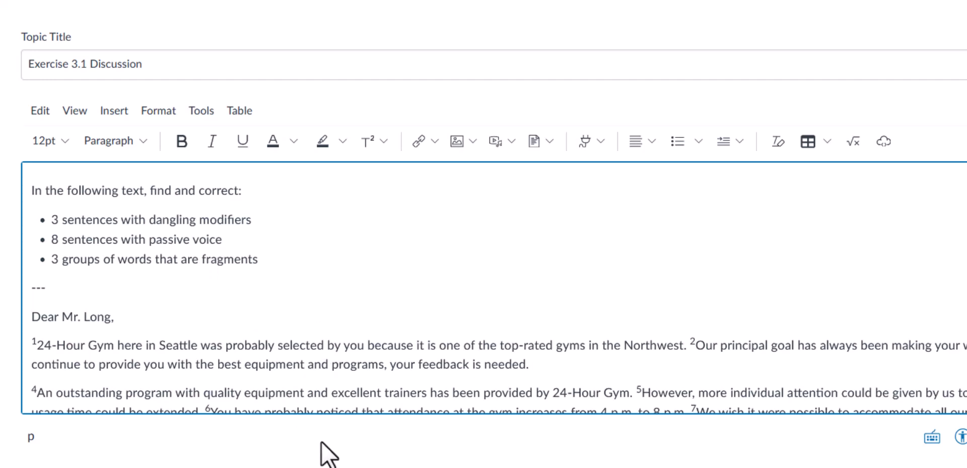
Require users to post before seeing replies and make the discussion graded.
scroll(327, 456, "down", 7)
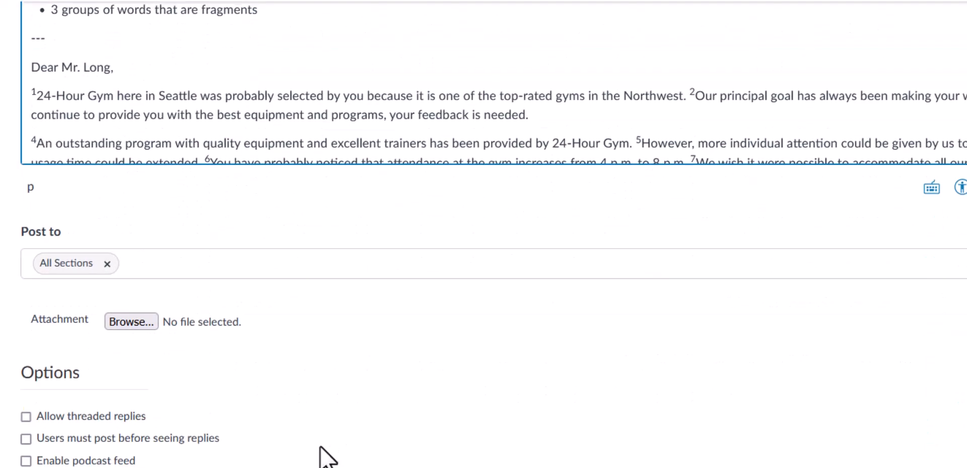
scroll(483, 234, "down", 3)
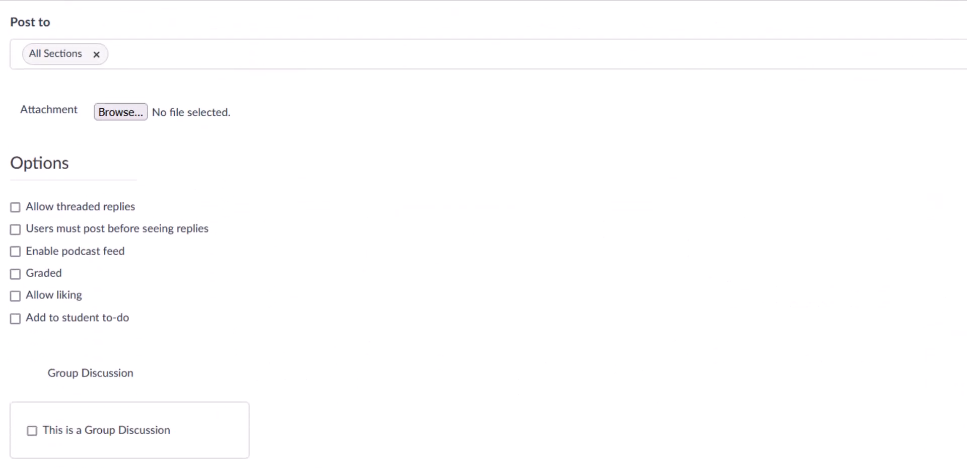
left_click(144, 63)
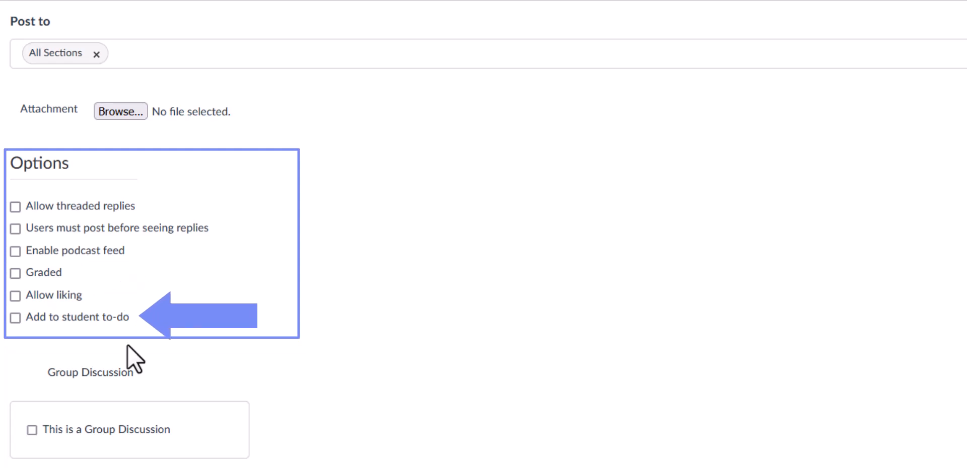
left_click(15, 229)
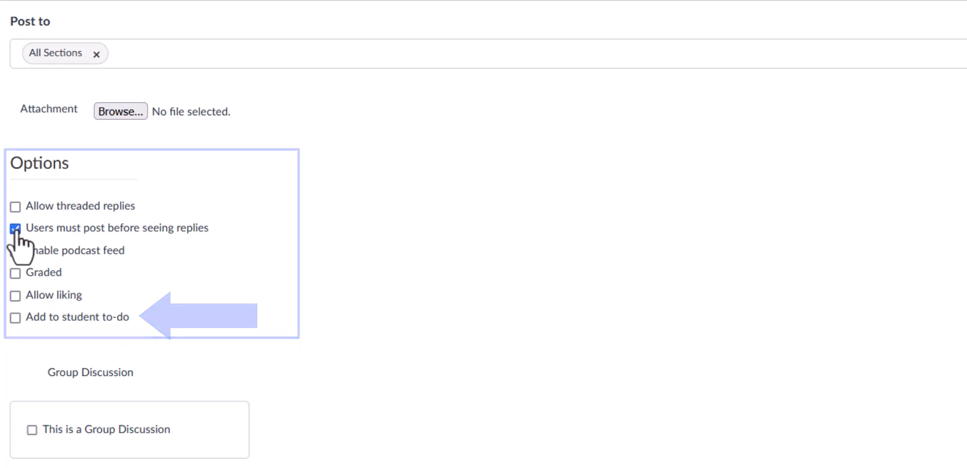
left_click(15, 274)
Make this a group discussion and save a group set named "Group 1" with the structure left at "Create groups later".
scroll(15, 276, "down", 2)
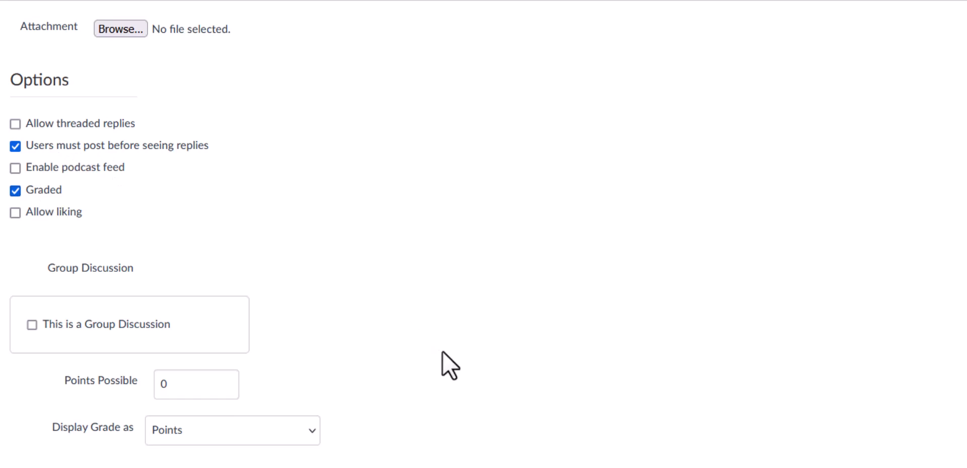
scroll(442, 351, "down", 3)
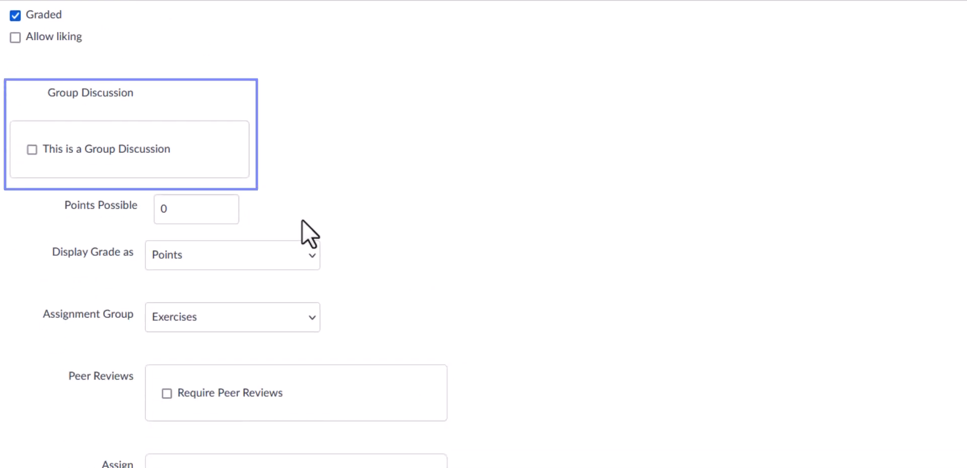
left_click(31, 150)
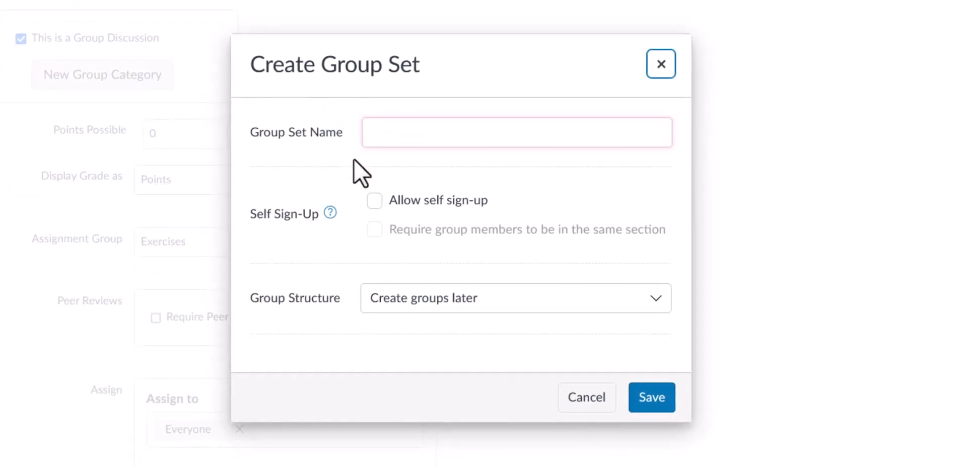
left_click(405, 130)
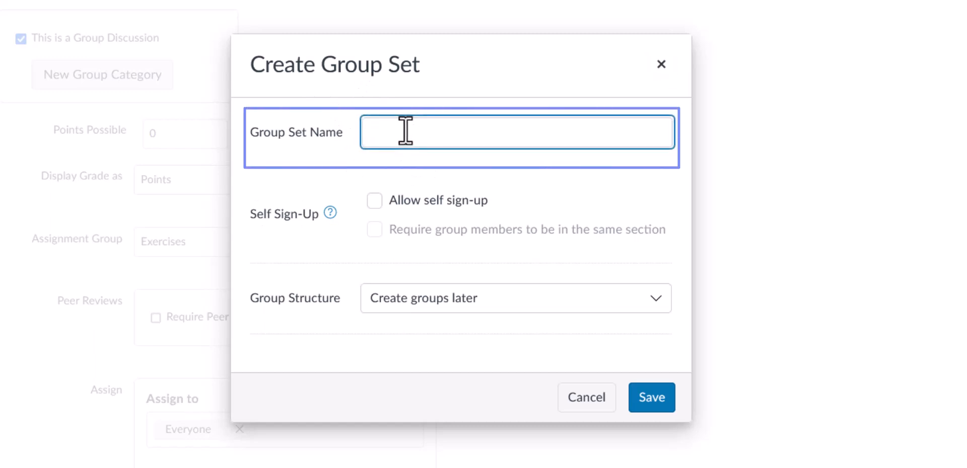
type("Group 1")
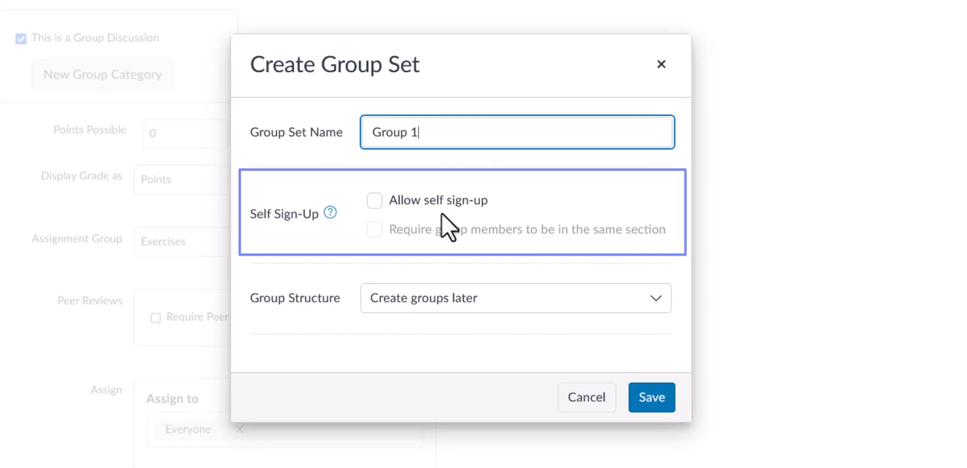
left_click(486, 302)
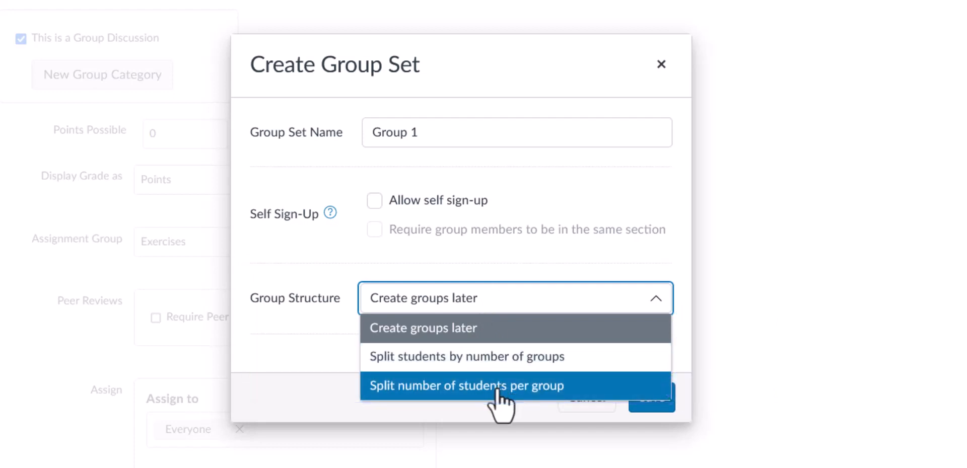
left_click(495, 421)
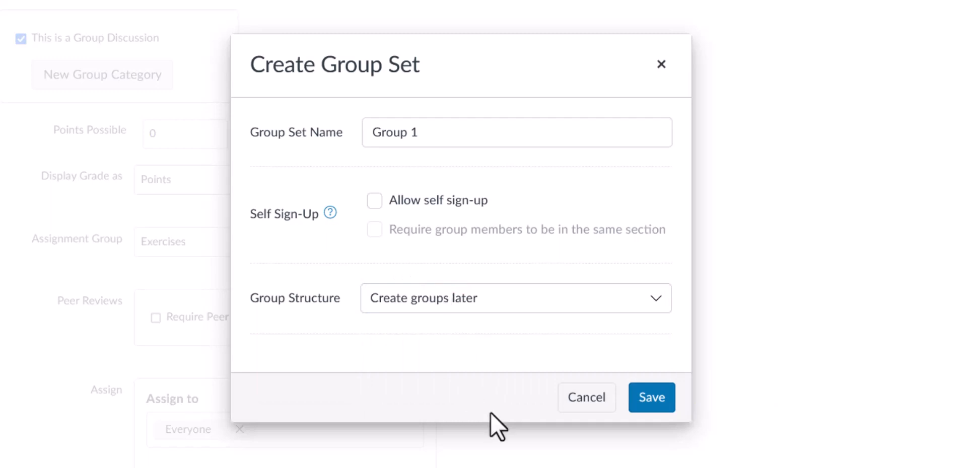
left_click(660, 407)
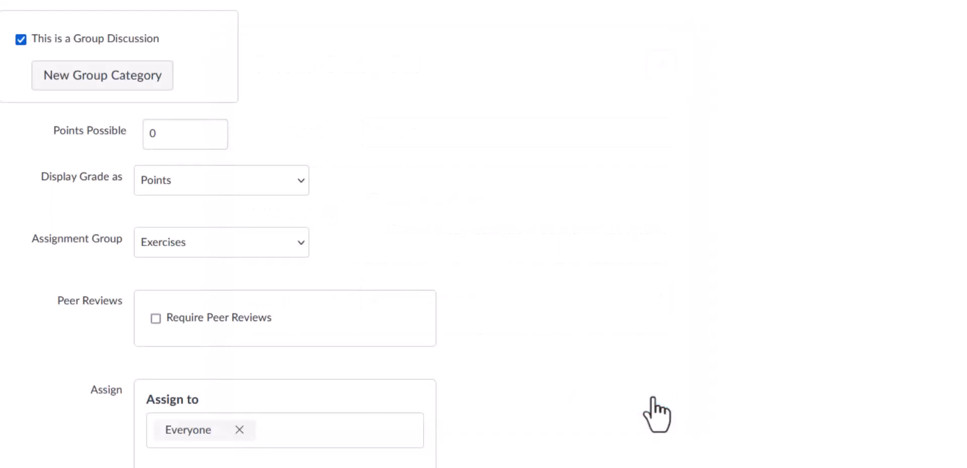
Set the points possible to 5 and display the grade as Points.
left_click(196, 134)
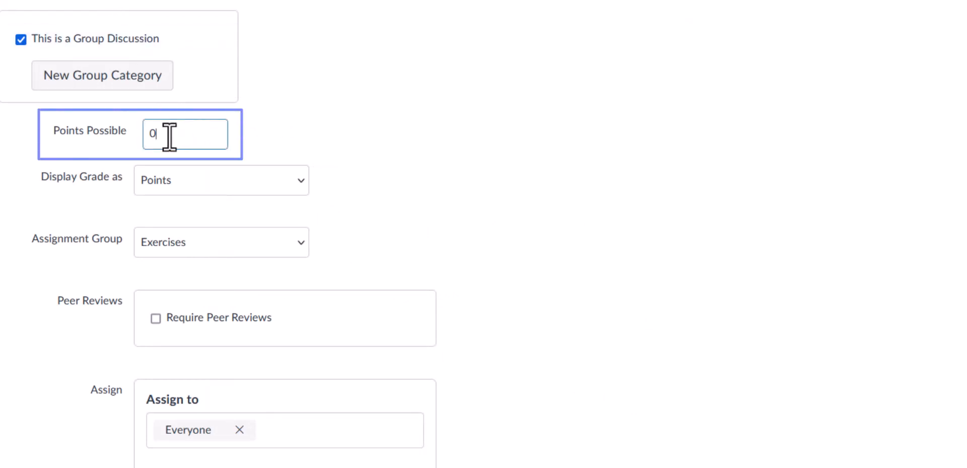
double_click(151, 134)
type("5")
scroll(366, 161, "down", 2)
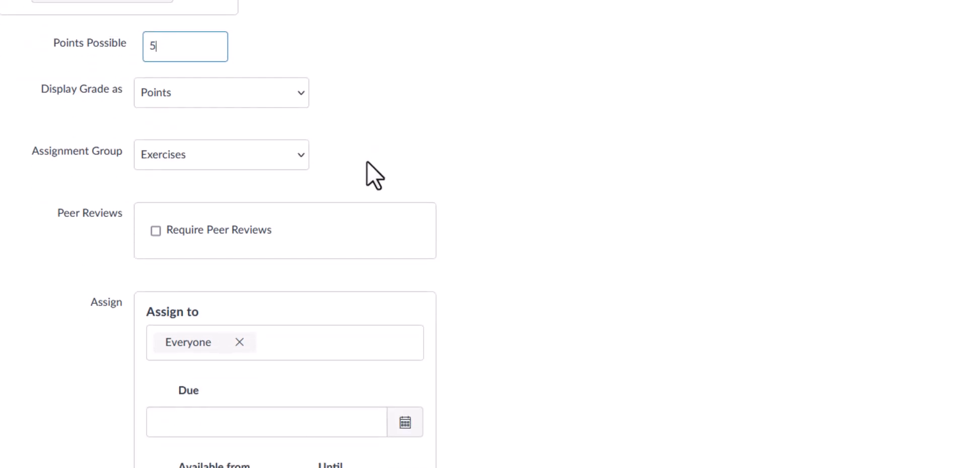
left_click(301, 94)
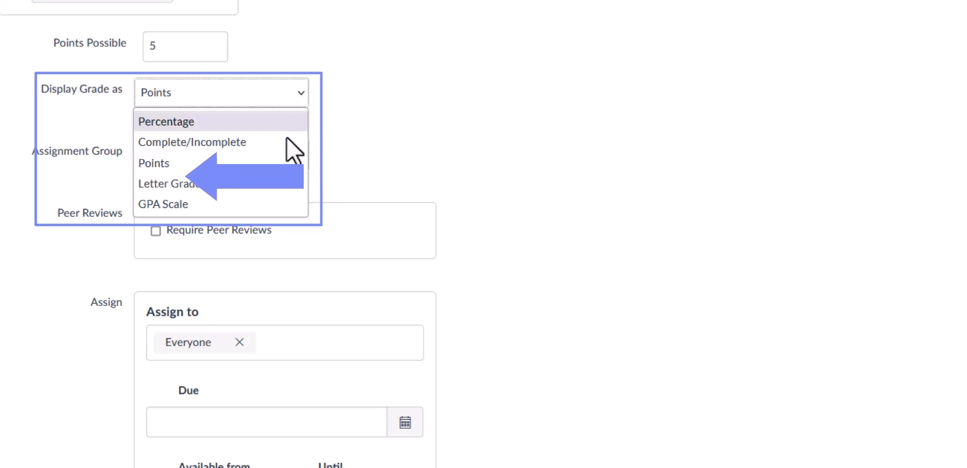
left_click(249, 165)
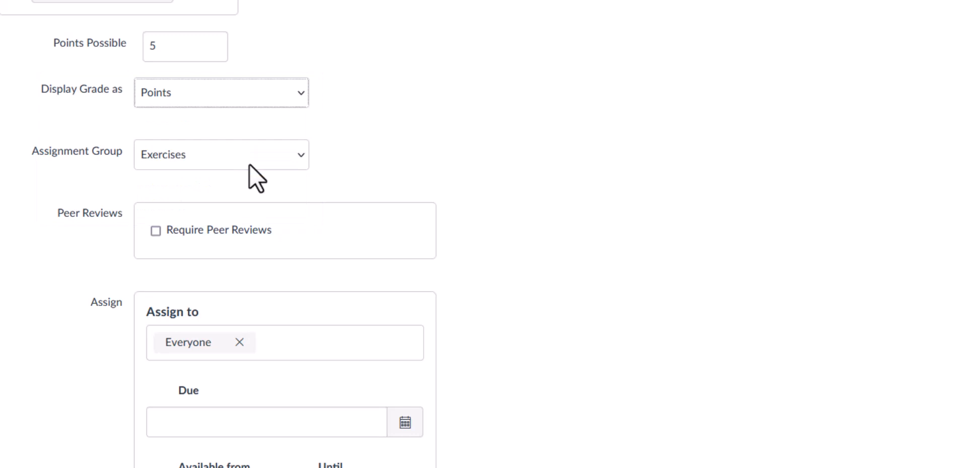
Add a new assignment group named "Discussions" for this discussion.
scroll(511, 137, "down", 3)
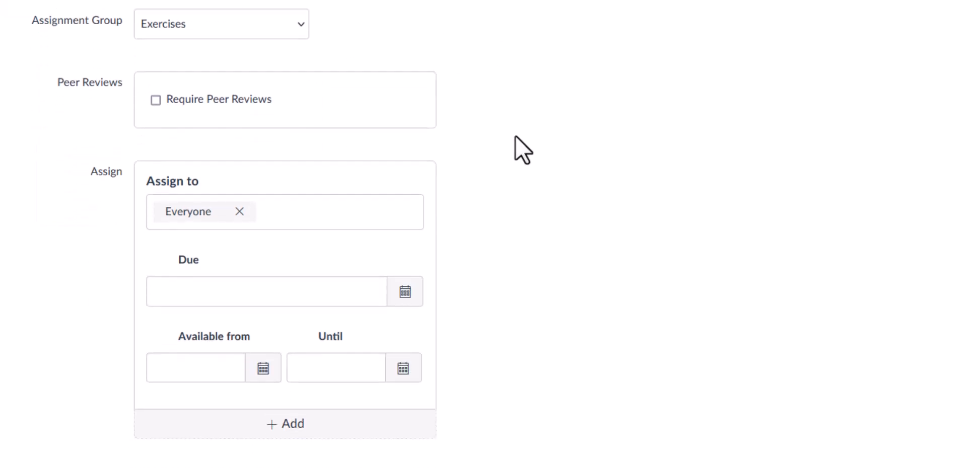
left_click(300, 26)
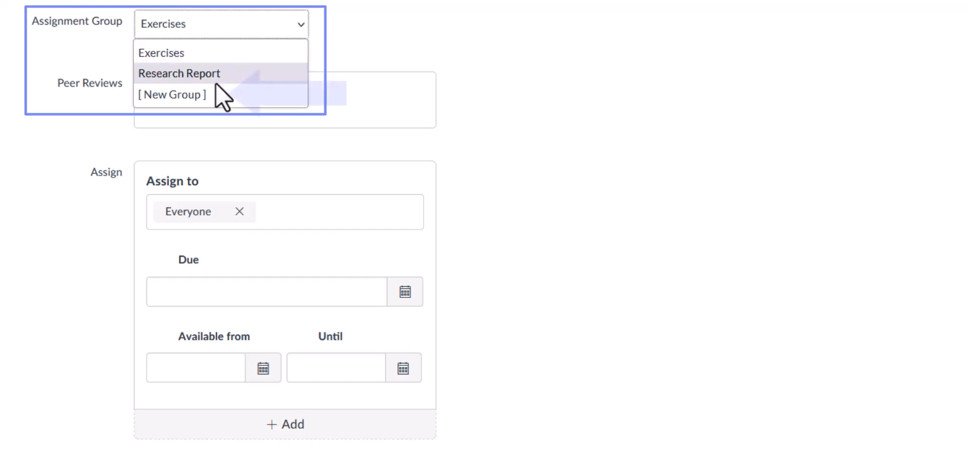
left_click(183, 96)
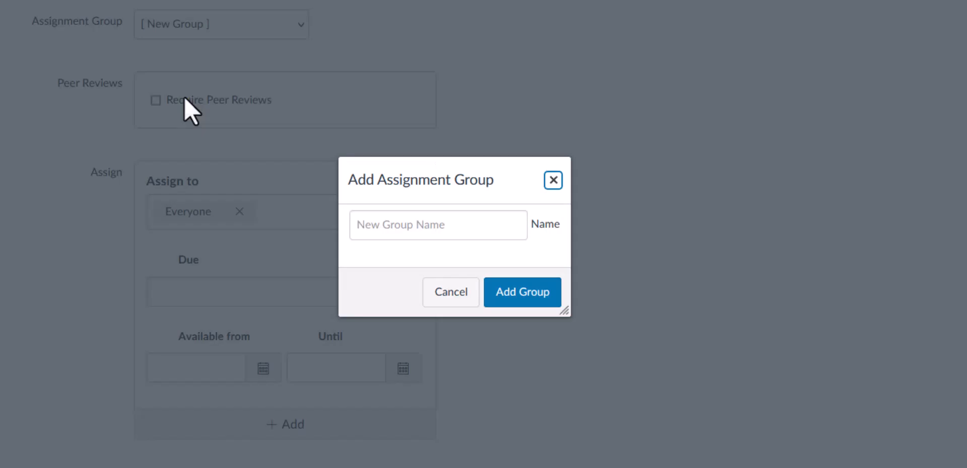
left_click(428, 236)
type("Discussions")
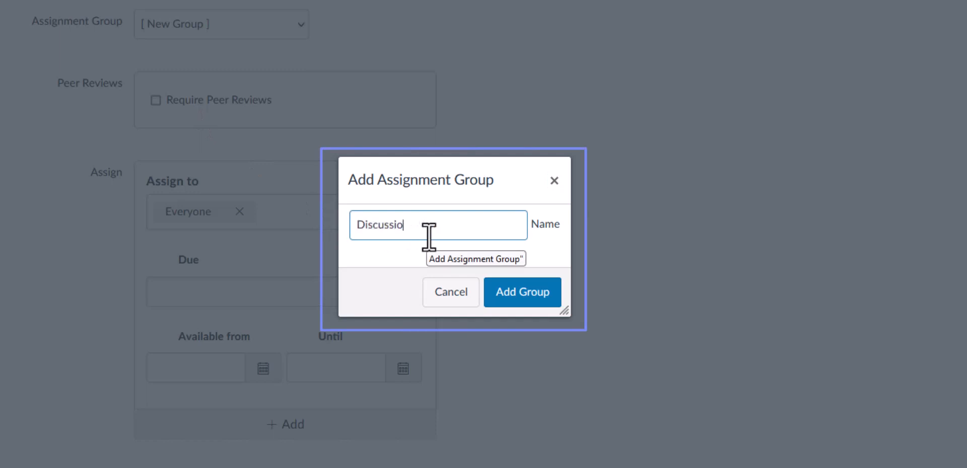
left_click(525, 296)
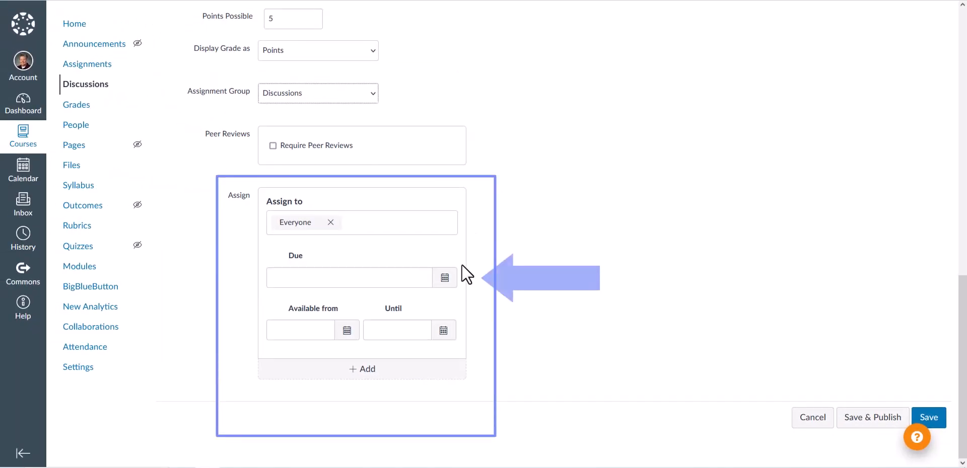
Set the due date for everyone to Mar 21, 2023, 11:59 PM.
left_click(445, 280)
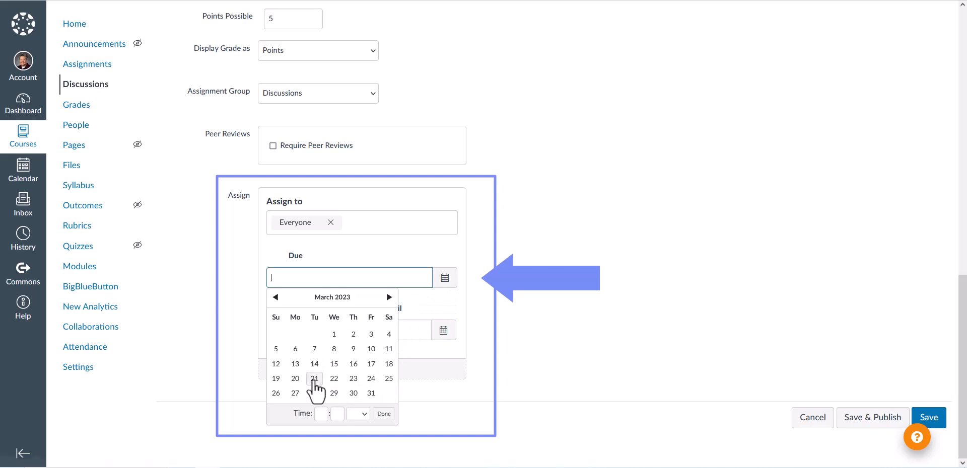
left_click(314, 380)
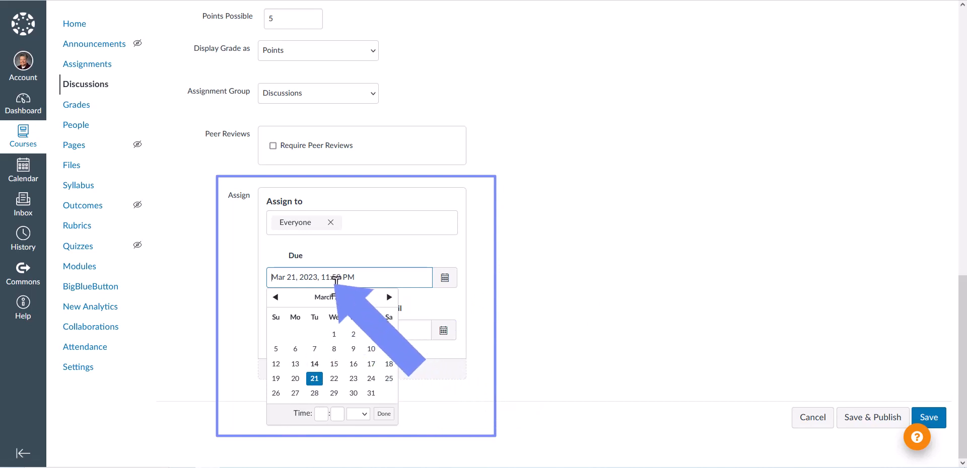
left_click(514, 329)
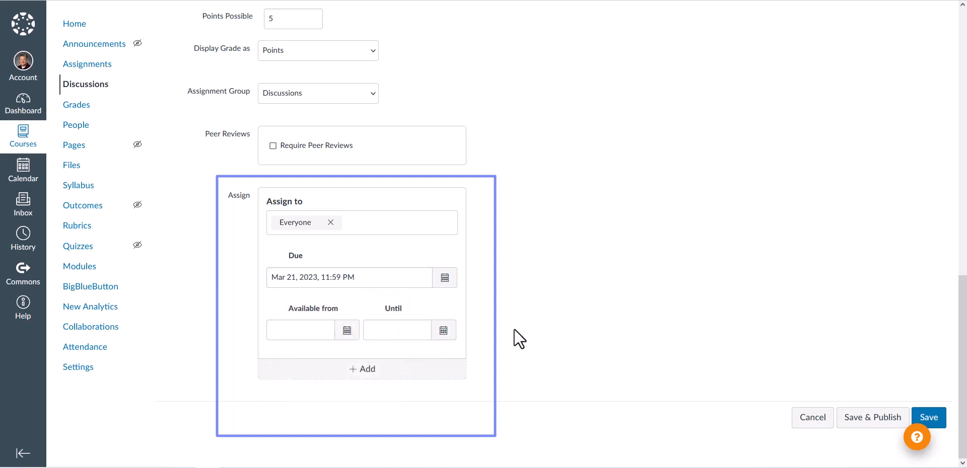
Make the discussion available from Mar 14, 2023 until Mar 22, 2023, with the closing time set to a full hour (00 minutes) in am.
left_click(346, 330)
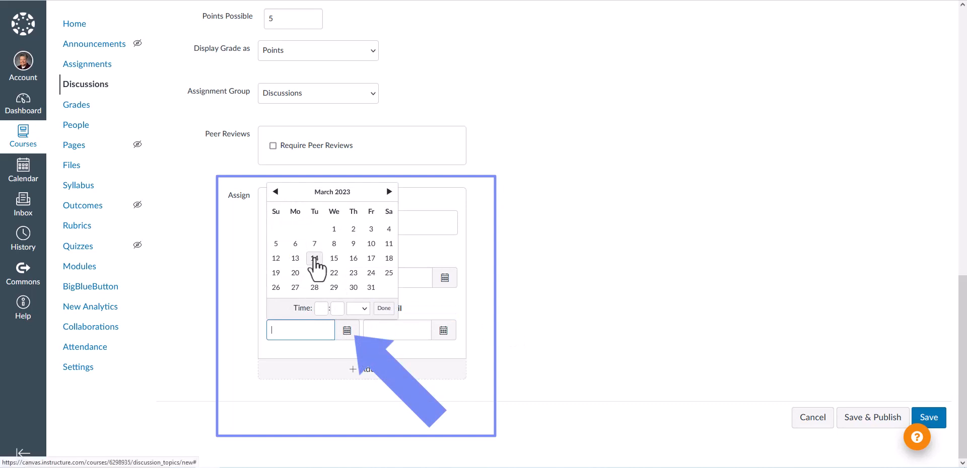
left_click(314, 257)
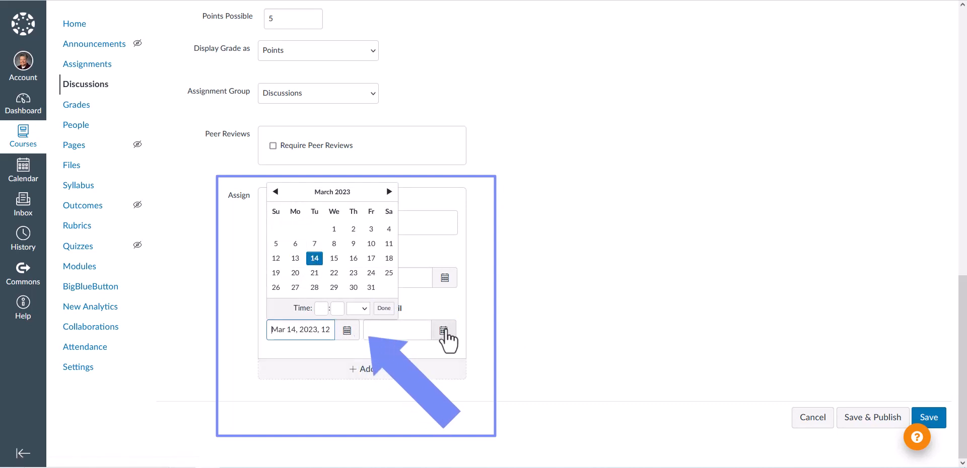
left_click(443, 330)
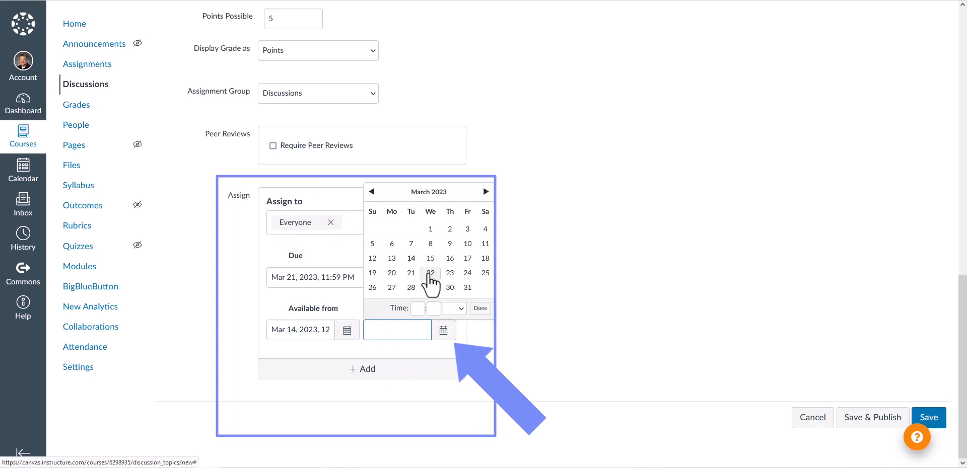
left_click(430, 274)
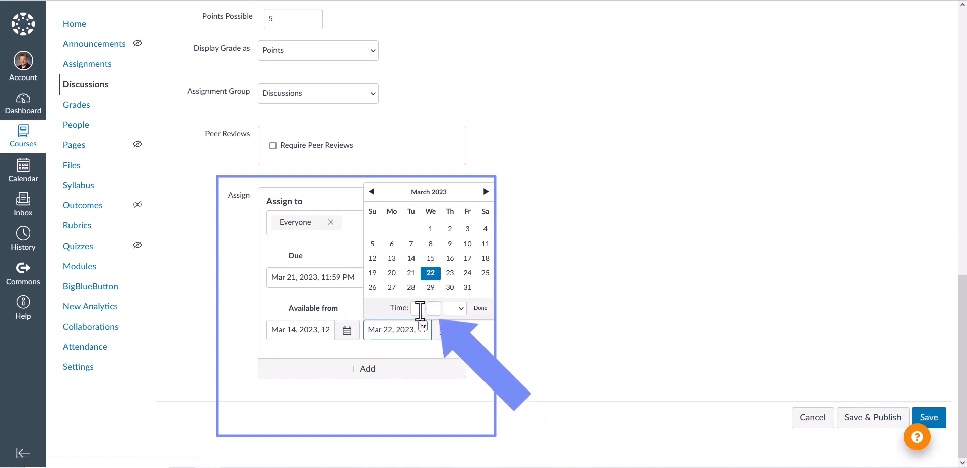
left_click(420, 308)
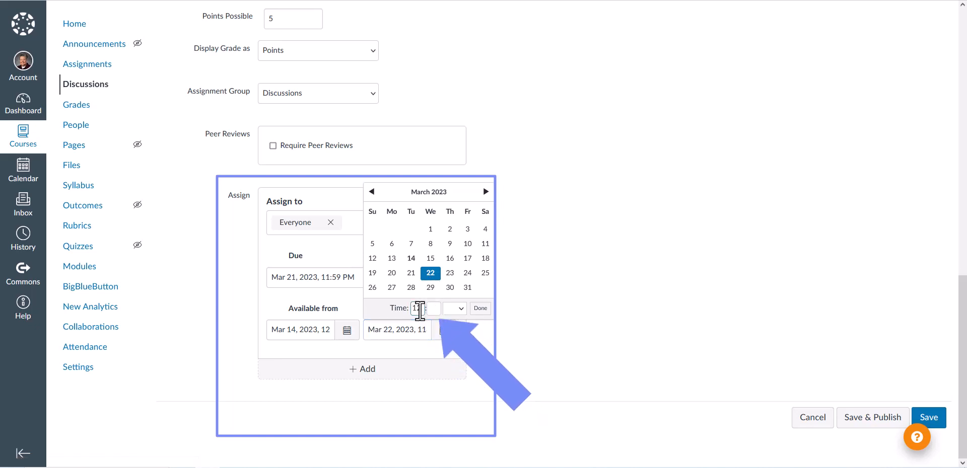
key("Tab")
type("00")
key("Tab")
key("a")
left_click(481, 309)
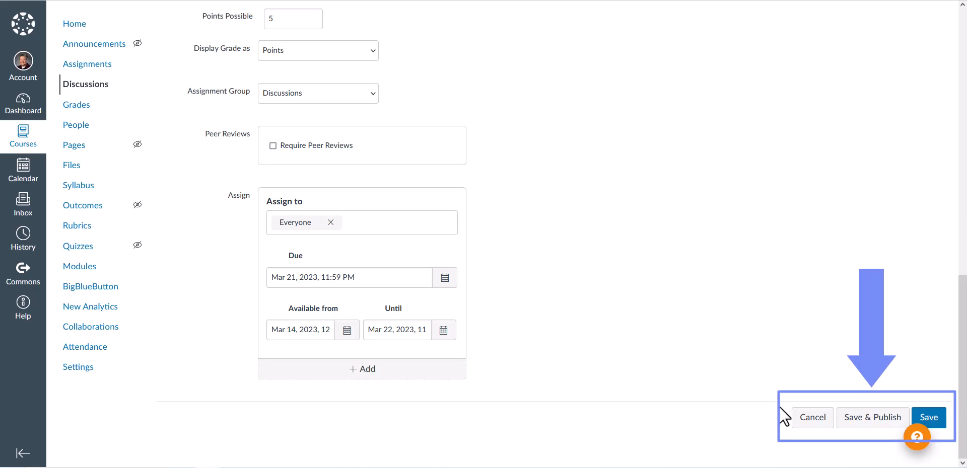
Save and publish the group discussion and review the published topic page.
left_click(875, 426)
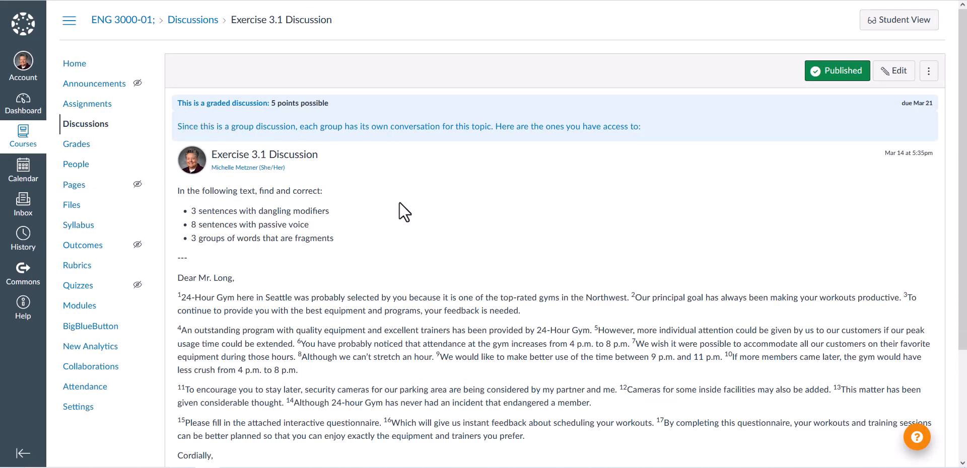
scroll(400, 203, "down", 2)
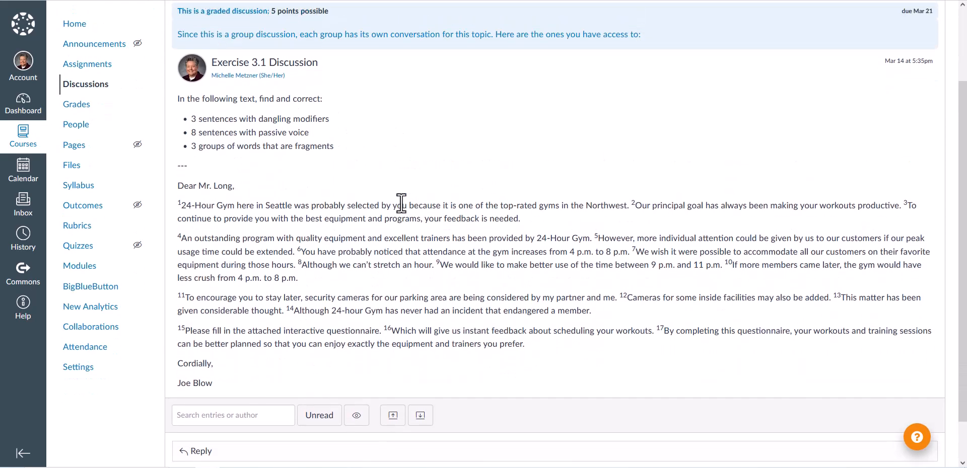
scroll(401, 202, "up", 2)
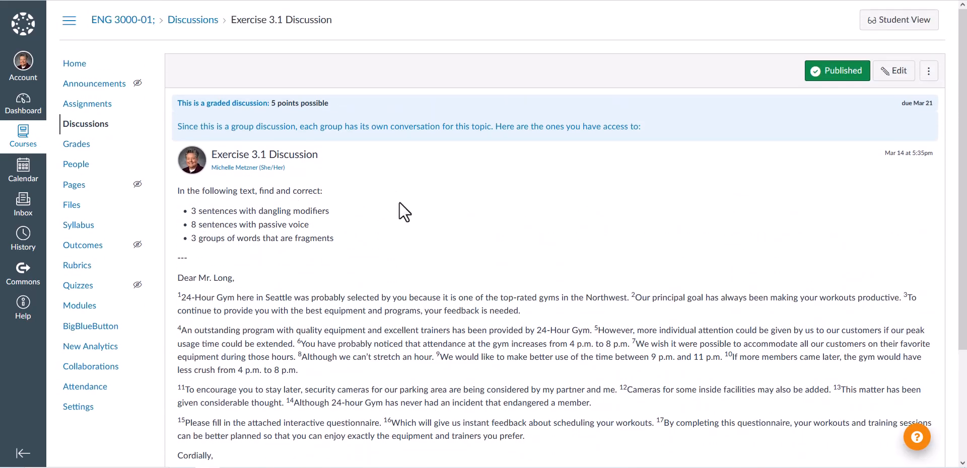